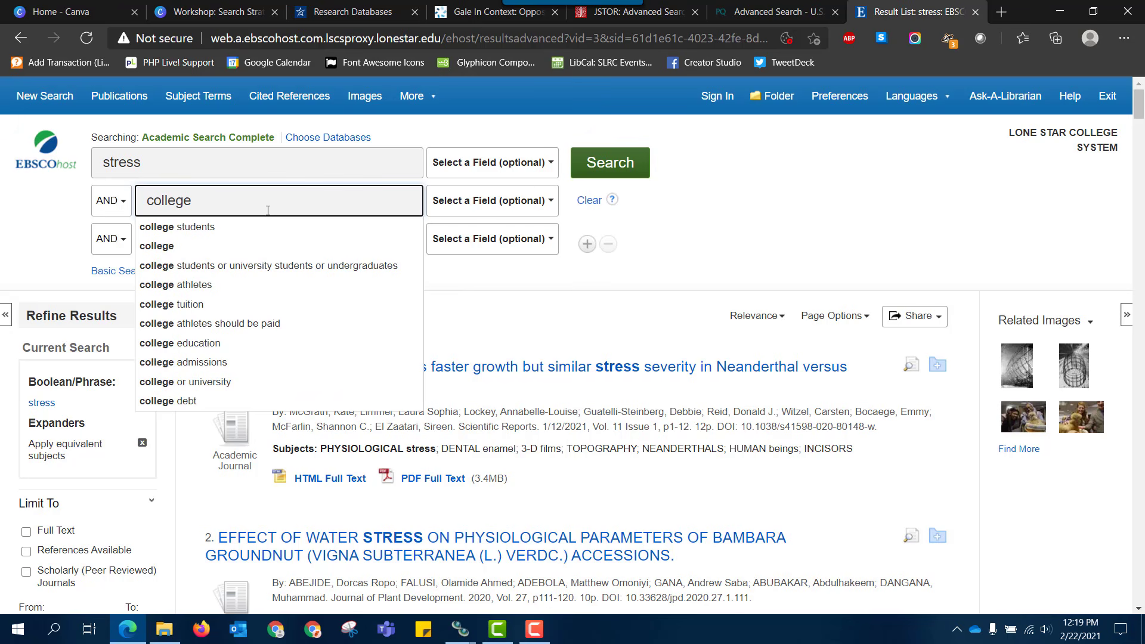
# Step: Run the Academic Search Complete search for stress AND college, and highlight the total number of results
pyautogui.click(596, 167)
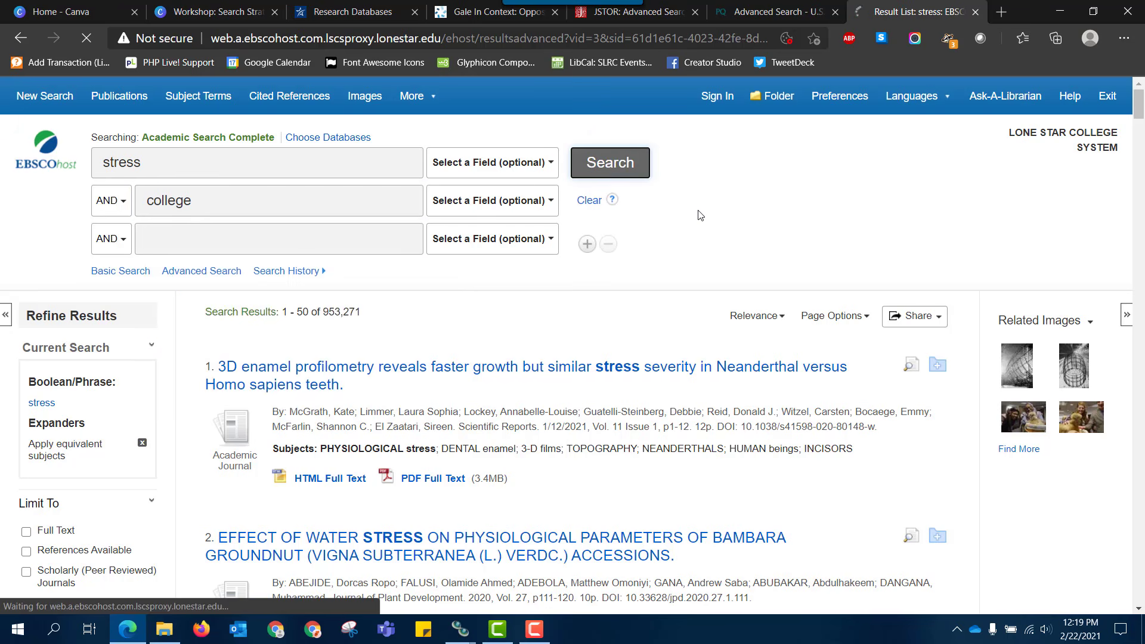
pyautogui.moveTo(328, 313)
pyautogui.mouseDown()
pyautogui.moveTo(373, 317)
pyautogui.moveTo(323, 314)
pyautogui.mouseUp()
pyautogui.click(373, 317)
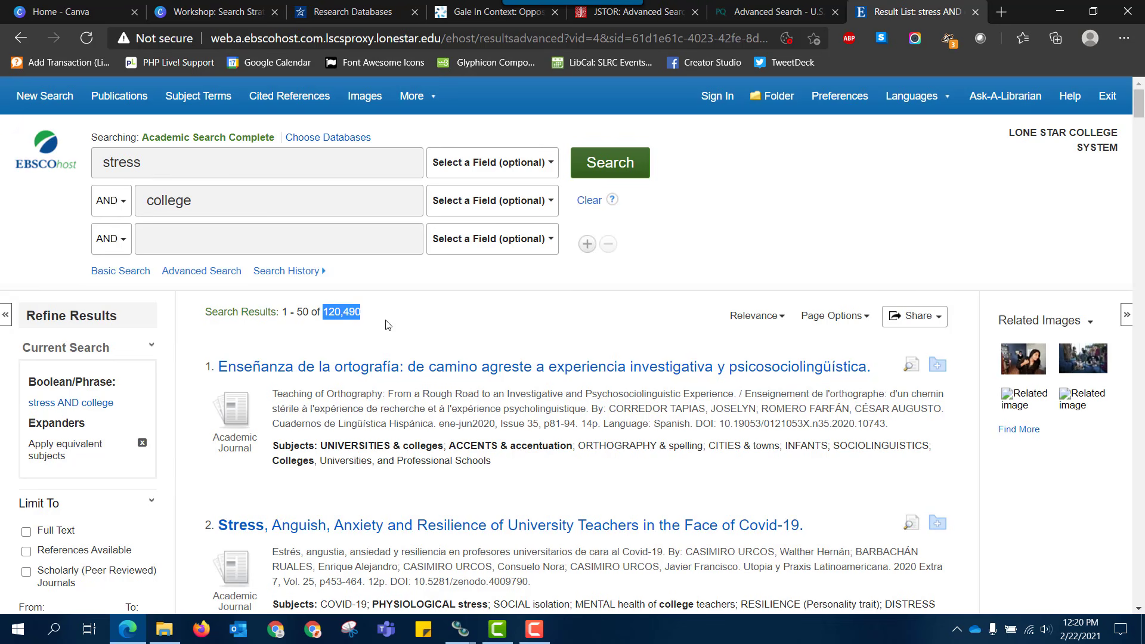
# Step: Add "finals" as the third AND term, rerun the search, and highlight the total number of results
pyautogui.doubleClick(201, 194)
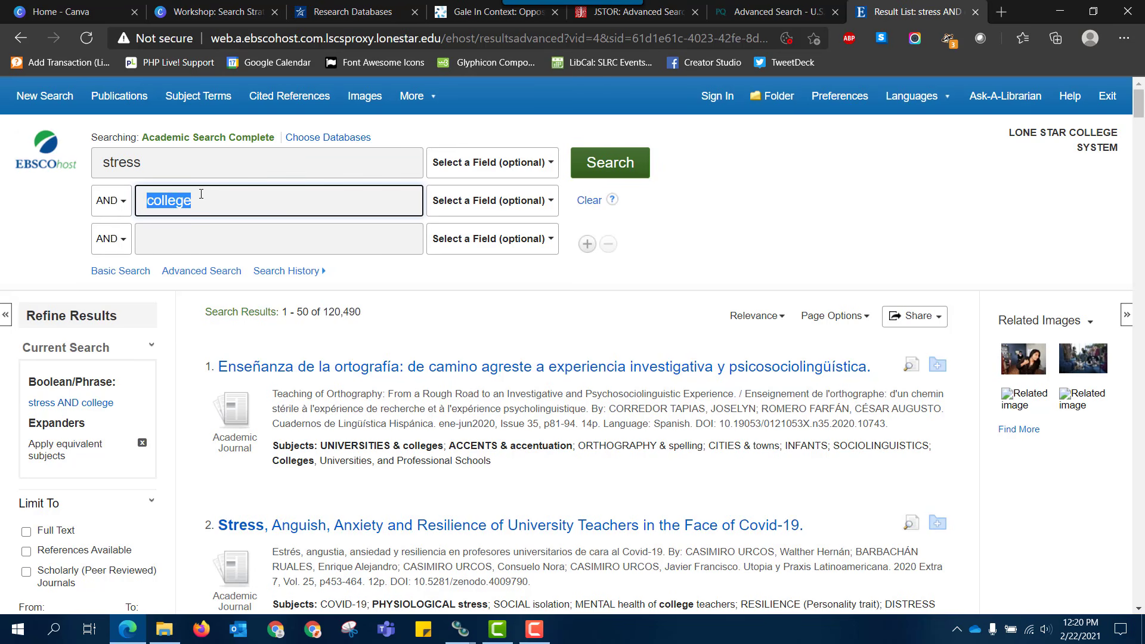
pyautogui.click(223, 226)
pyautogui.write('finals')
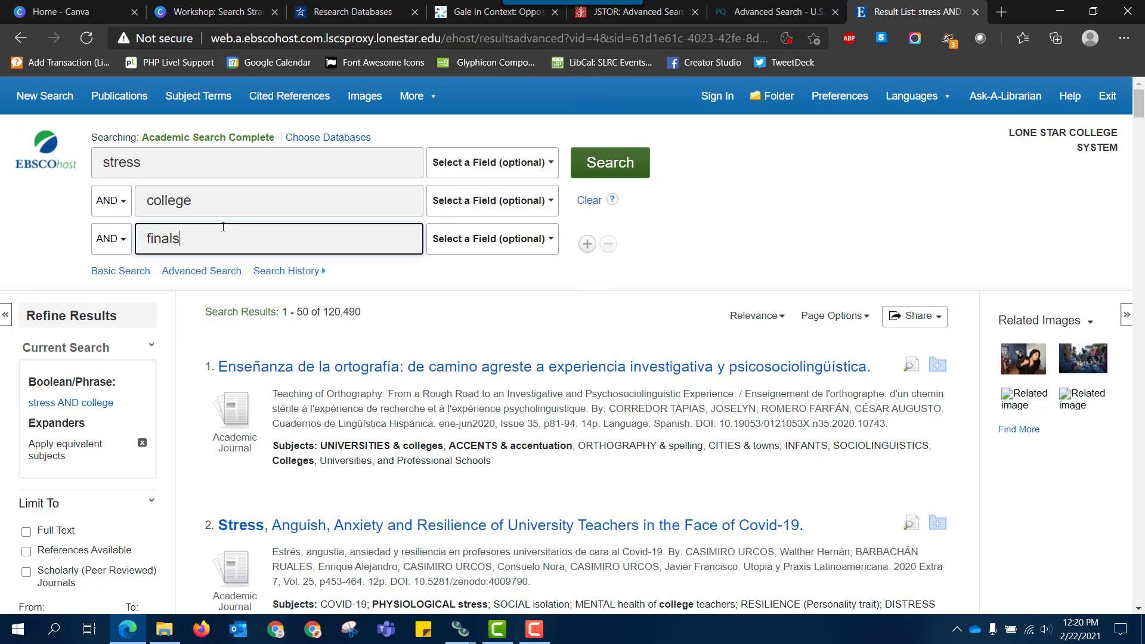
pyautogui.press('Return')
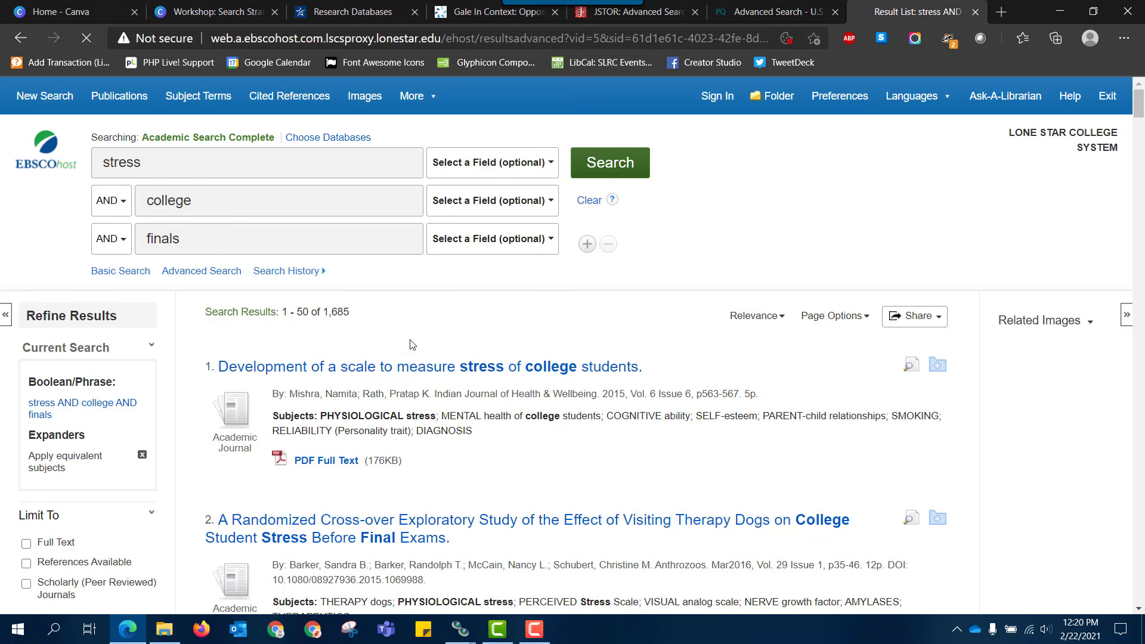
pyautogui.moveTo(322, 310); pyautogui.dragTo(352, 315)
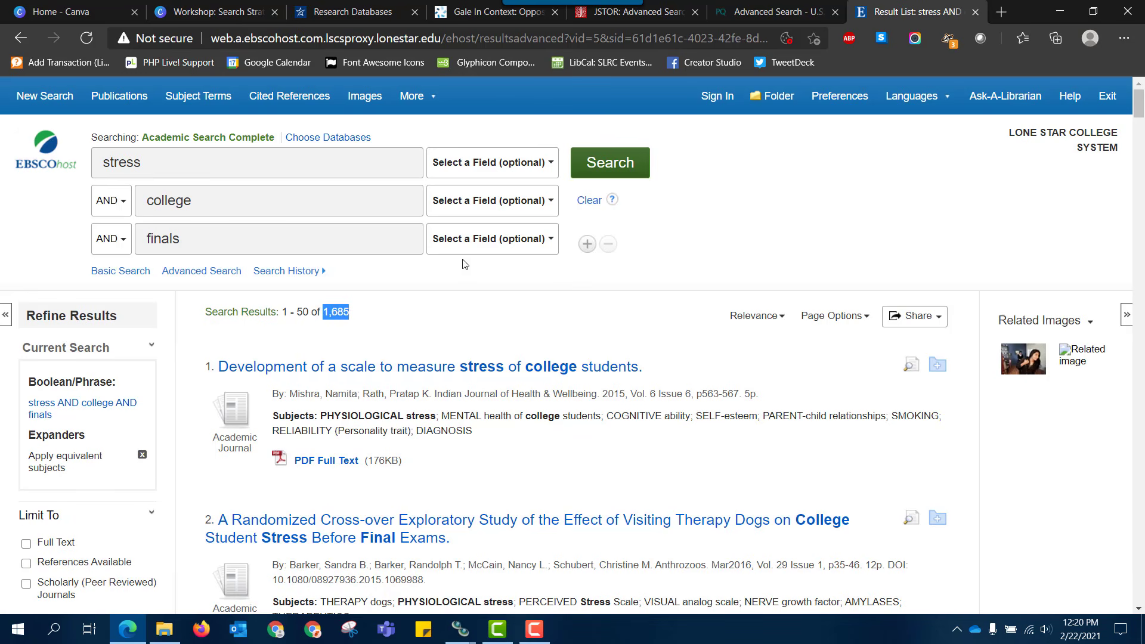
# Step: Add a fourth AND search row with "grades", rerun the search, and highlight the total number of results
pyautogui.click(588, 245)
pyautogui.click(337, 265)
pyautogui.write('grades')
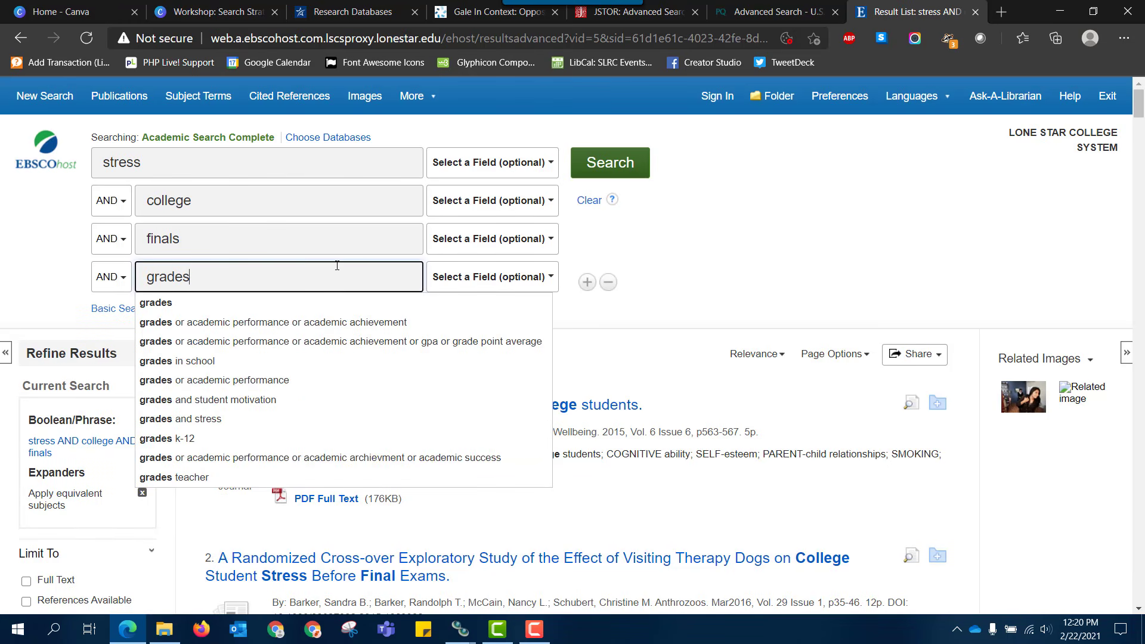
pyautogui.click(574, 174)
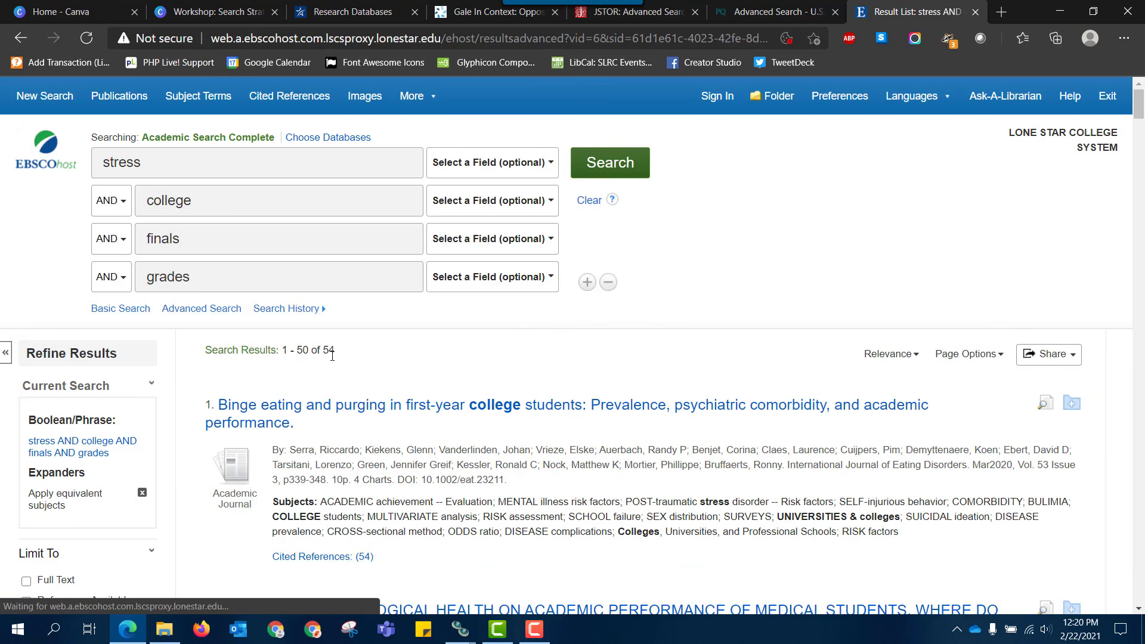
pyautogui.moveTo(339, 356); pyautogui.dragTo(328, 357)
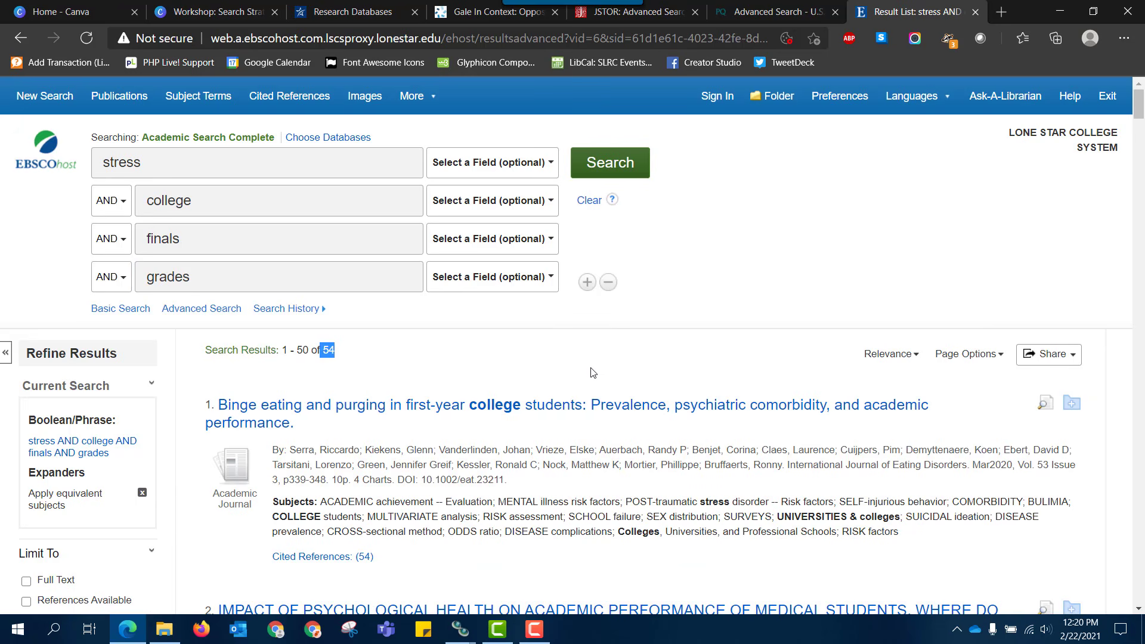
pyautogui.click(635, 338)
# Step: Limit the search results to full text and check the new result count
pyautogui.scroll(-4, 656, 328)
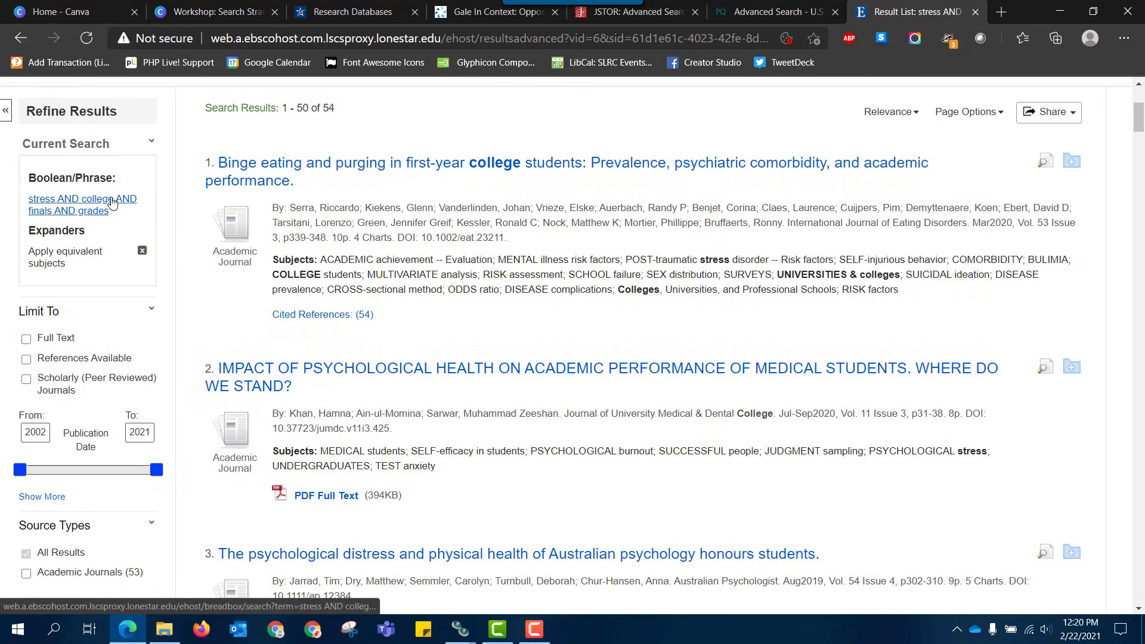
pyautogui.click(27, 339)
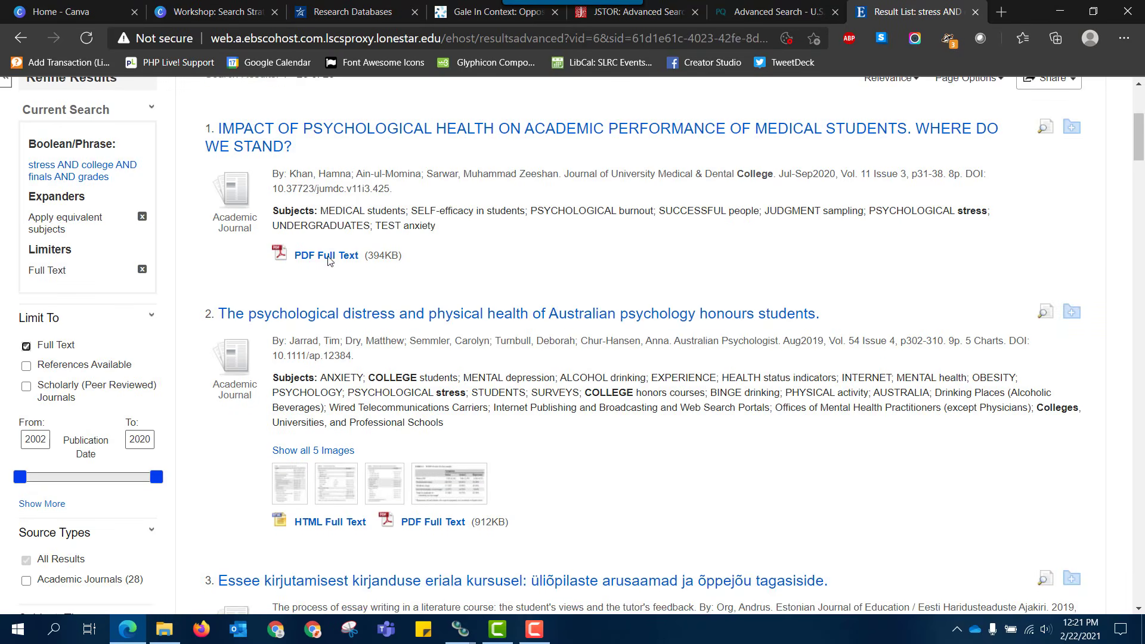
pyautogui.scroll(1, 331, 179)
pyautogui.moveTo(319, 156); pyautogui.dragTo(329, 158)
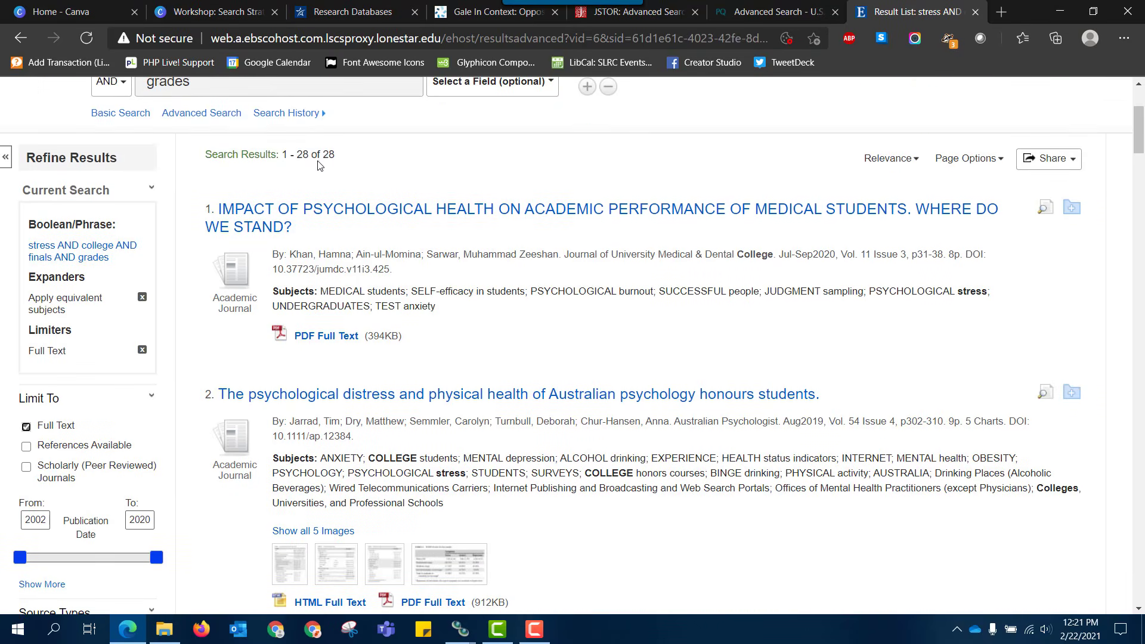
# Step: Set the start year of the publication date limit to 2011 and apply it to the results
pyautogui.scroll(-3, 82, 335)
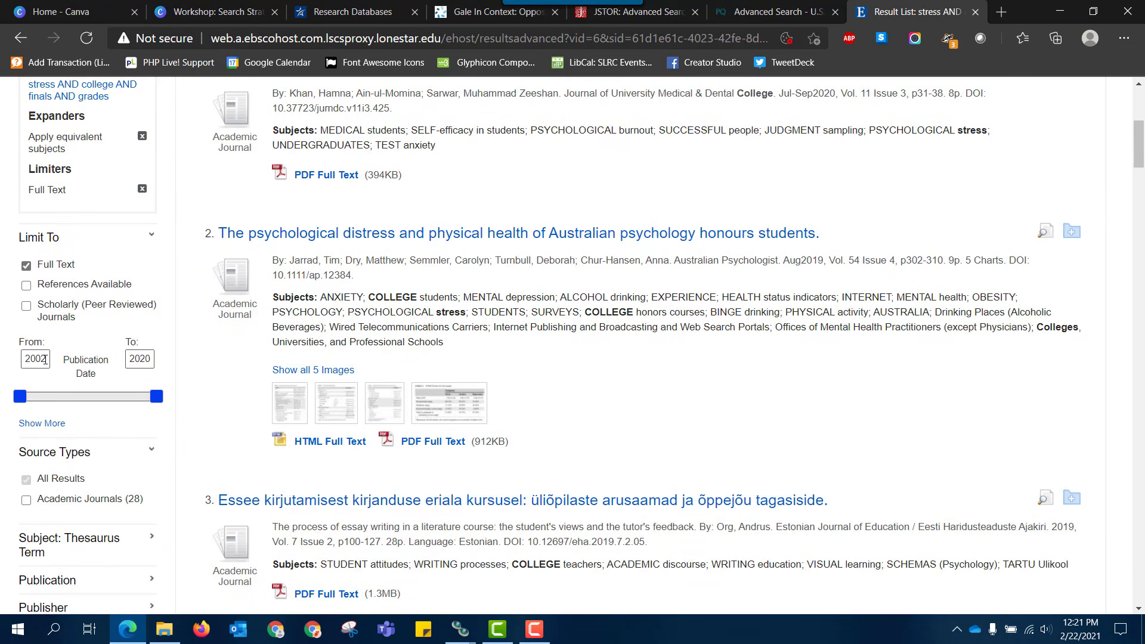
pyautogui.doubleClick(45, 360)
pyautogui.write('2011')
pyautogui.press('Return')
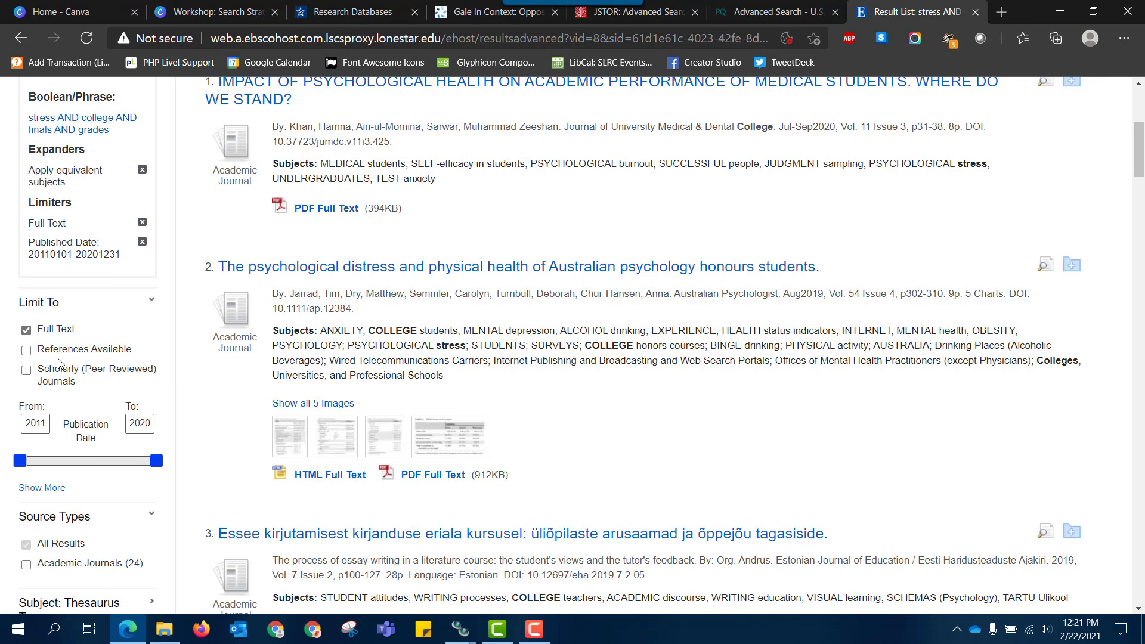
# Step: Limit the results to scholarly (peer reviewed) journals and highlight the total number of results
pyautogui.click(26, 371)
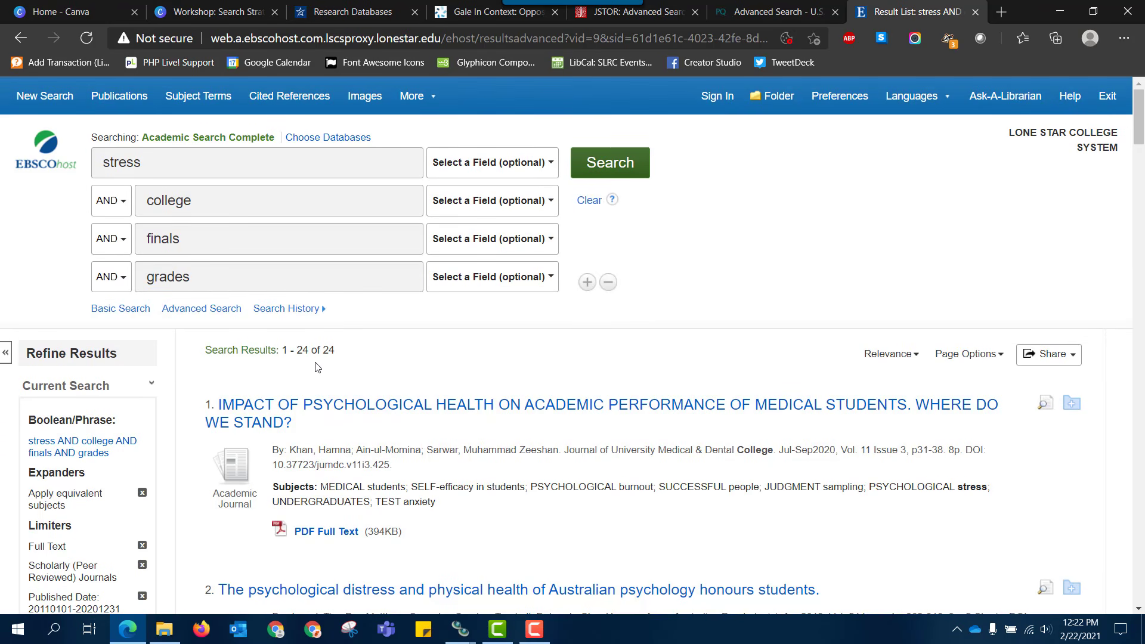
pyautogui.doubleClick(328, 351)
pyautogui.click(780, 315)
# Step: Filter the search results by language to English only
pyautogui.scroll(-10, 775, 315)
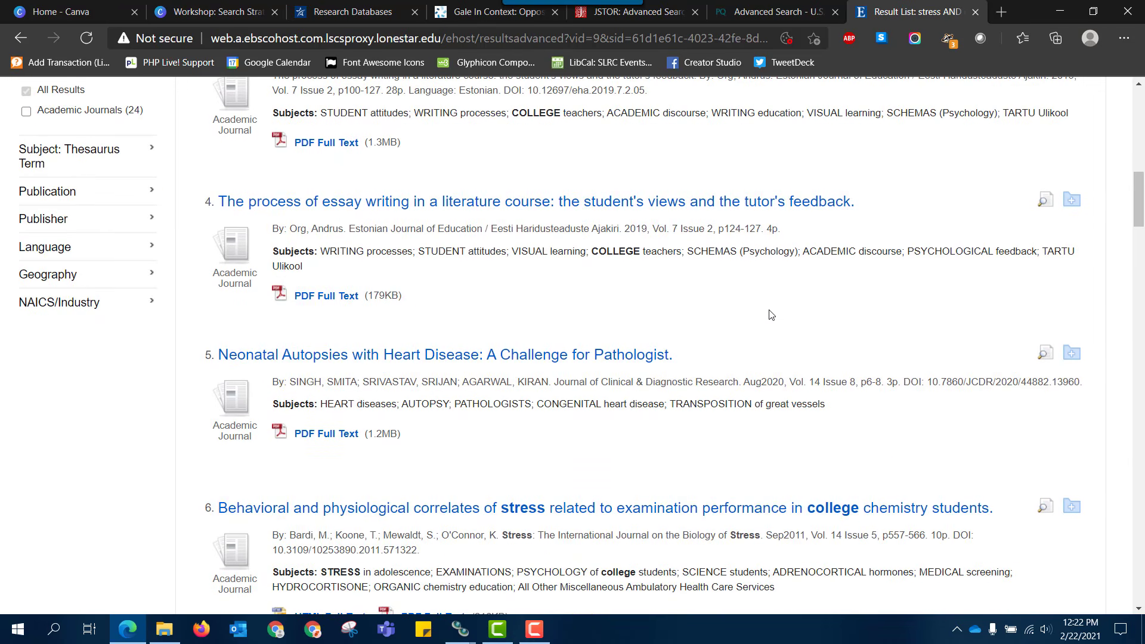
pyautogui.click(138, 247)
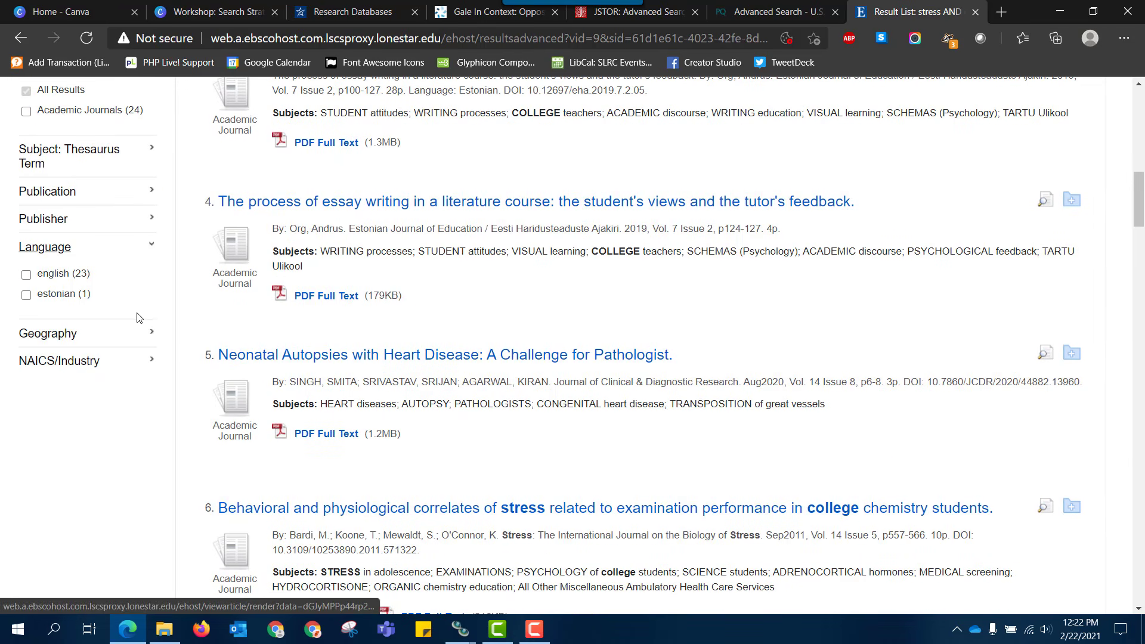
pyautogui.click(29, 276)
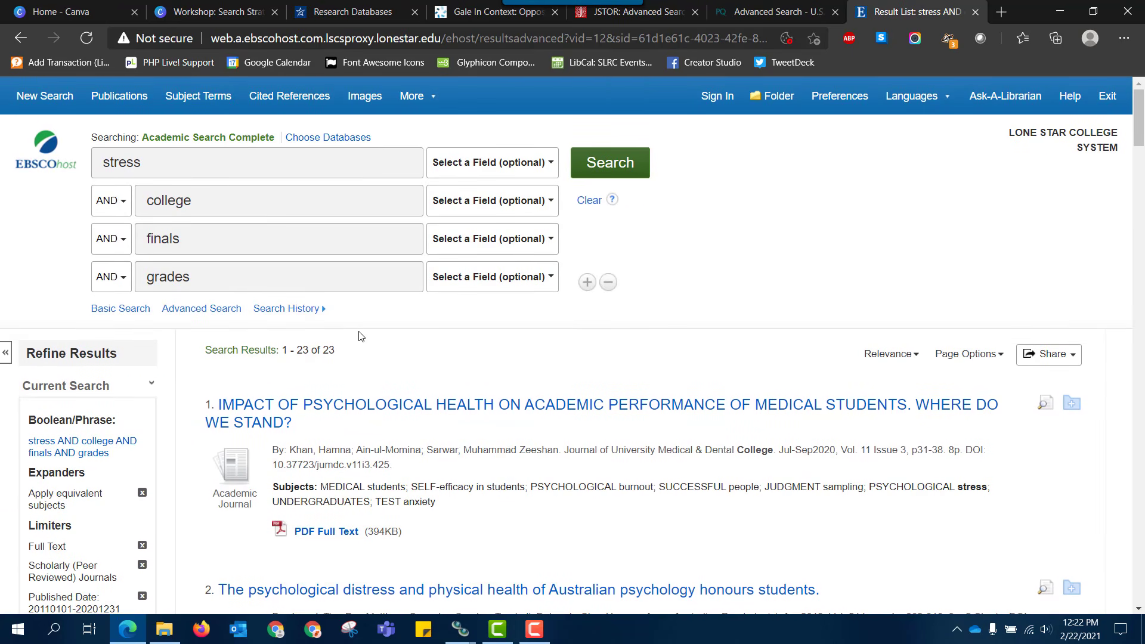
# Step: Change the second search term to "(college OR university)" without accepting a suggested phrase
pyautogui.click(149, 201)
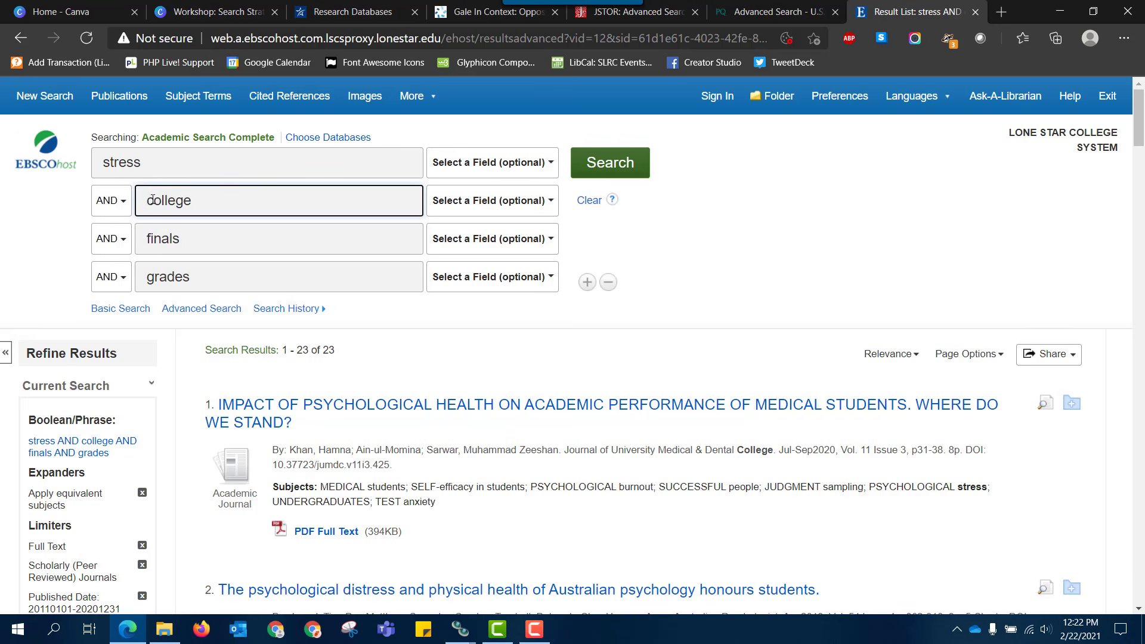
pyautogui.write('(college O')
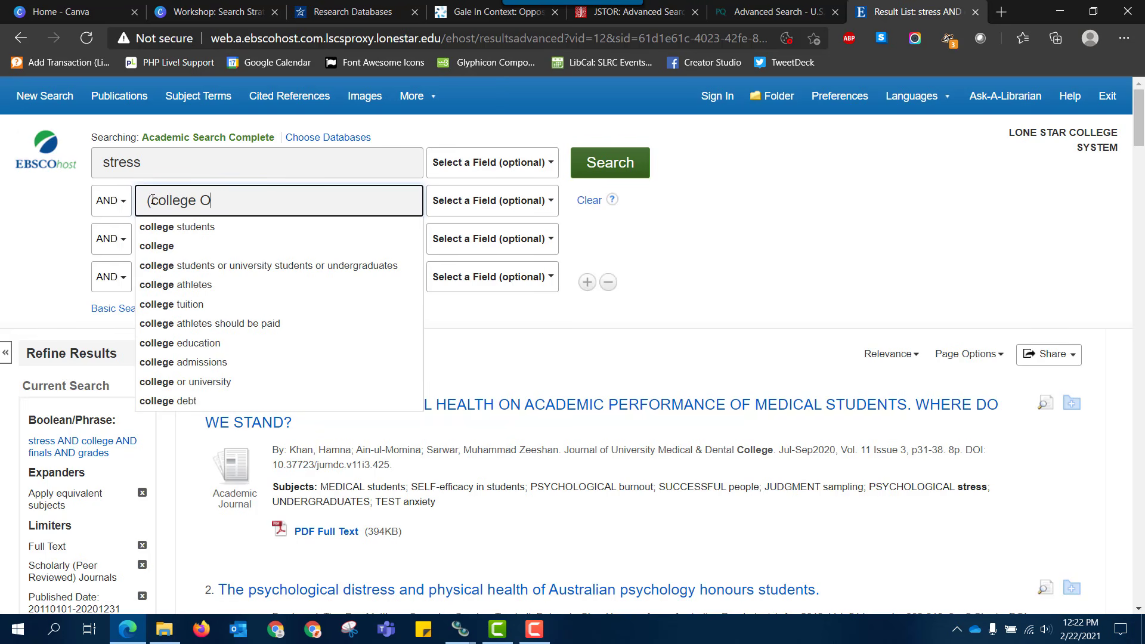
pyautogui.write('R uni')
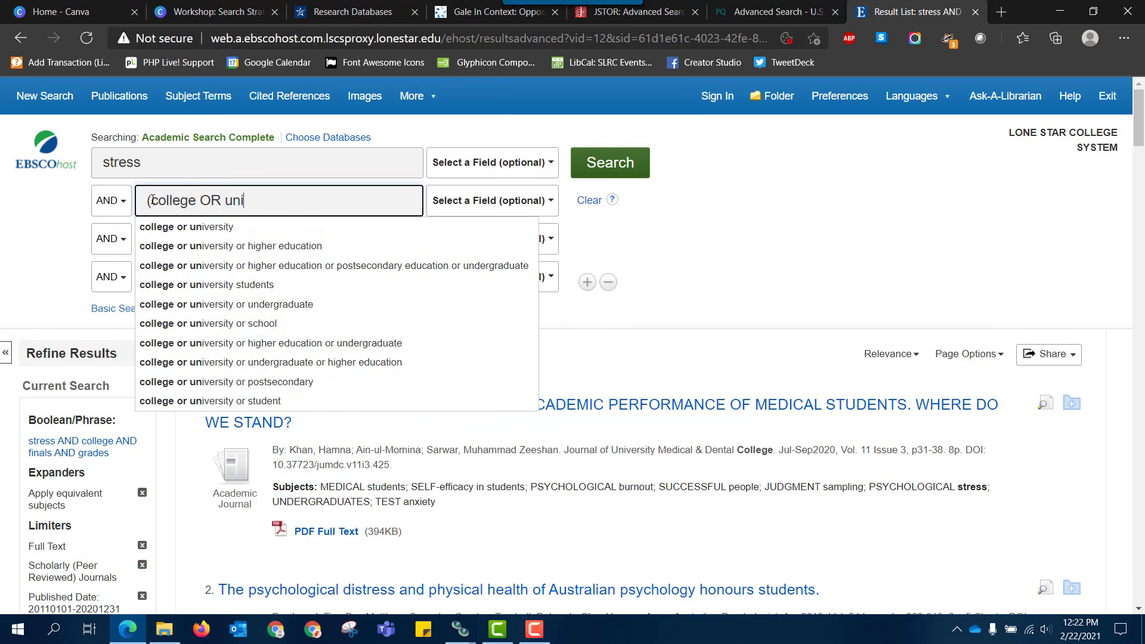
pyautogui.write('versity)')
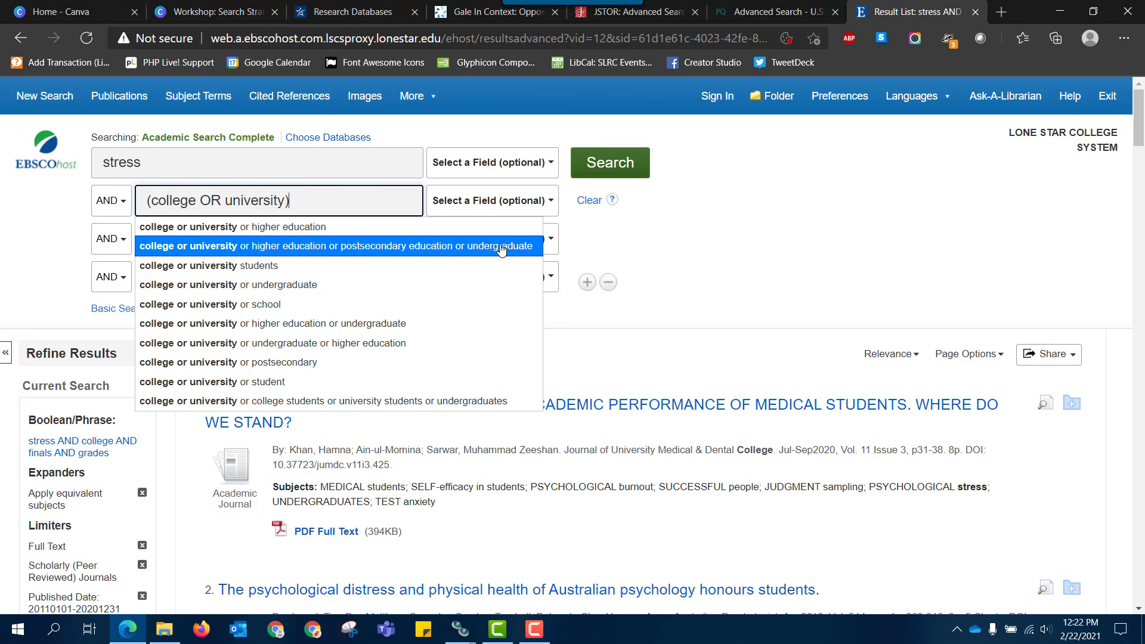
pyautogui.click(752, 258)
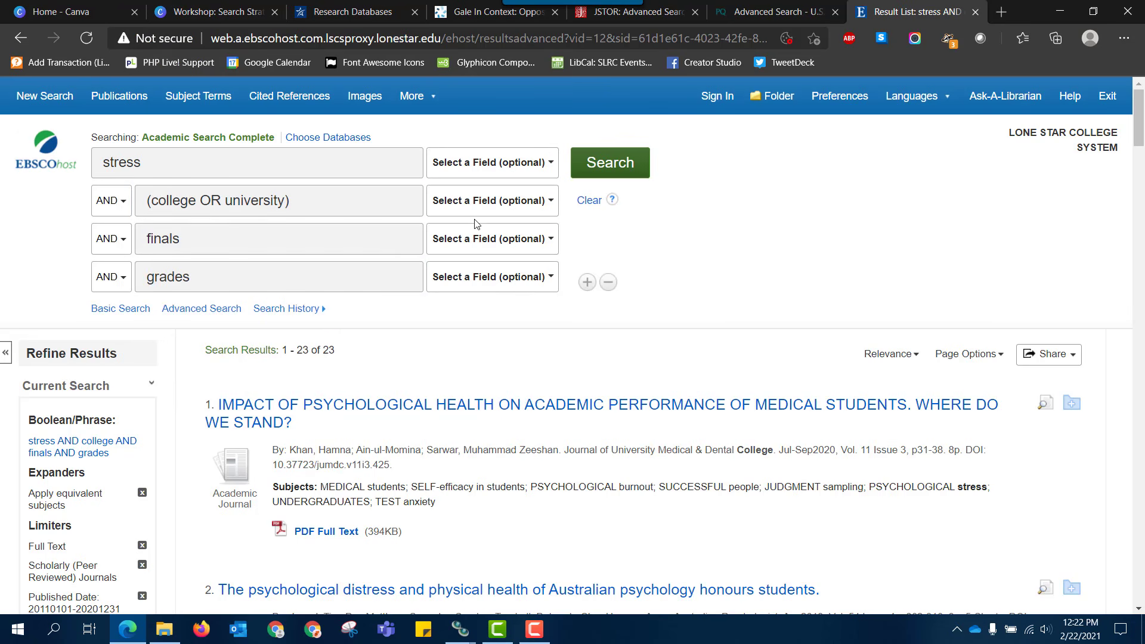
# Step: Rerun the search with the OR expression in the second row, comparing the total number of results before and after
pyautogui.doubleClick(332, 350)
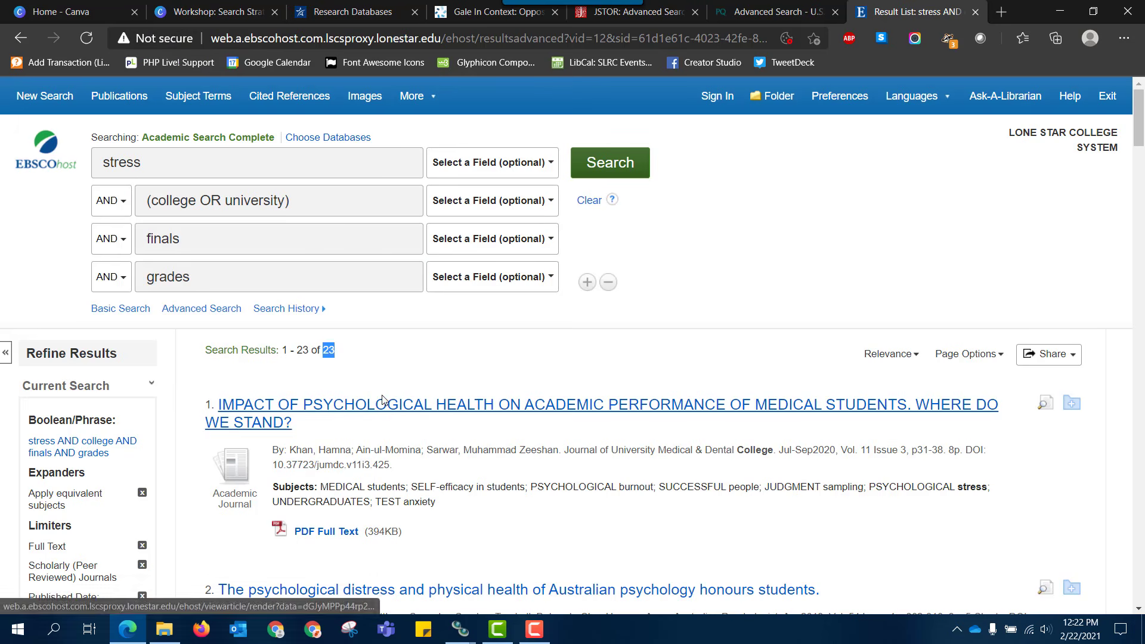
pyautogui.click(201, 199)
pyautogui.moveTo(202, 199); pyautogui.dragTo(285, 200)
pyautogui.click(656, 198)
pyautogui.click(620, 170)
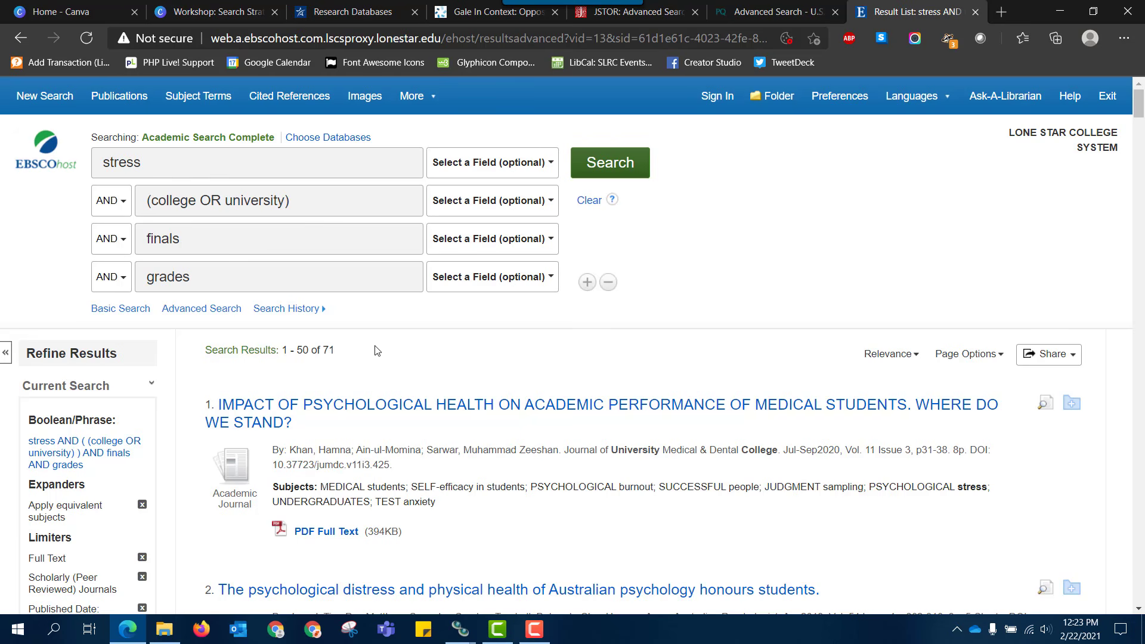
pyautogui.moveTo(321, 352); pyautogui.dragTo(334, 352)
pyautogui.click(334, 352)
# Step: Examine the titles and subjects in the result list for articles unrelated to college stress, and return to the search form
pyautogui.scroll(-1, 783, 335)
pyautogui.scroll(-5, 783, 335)
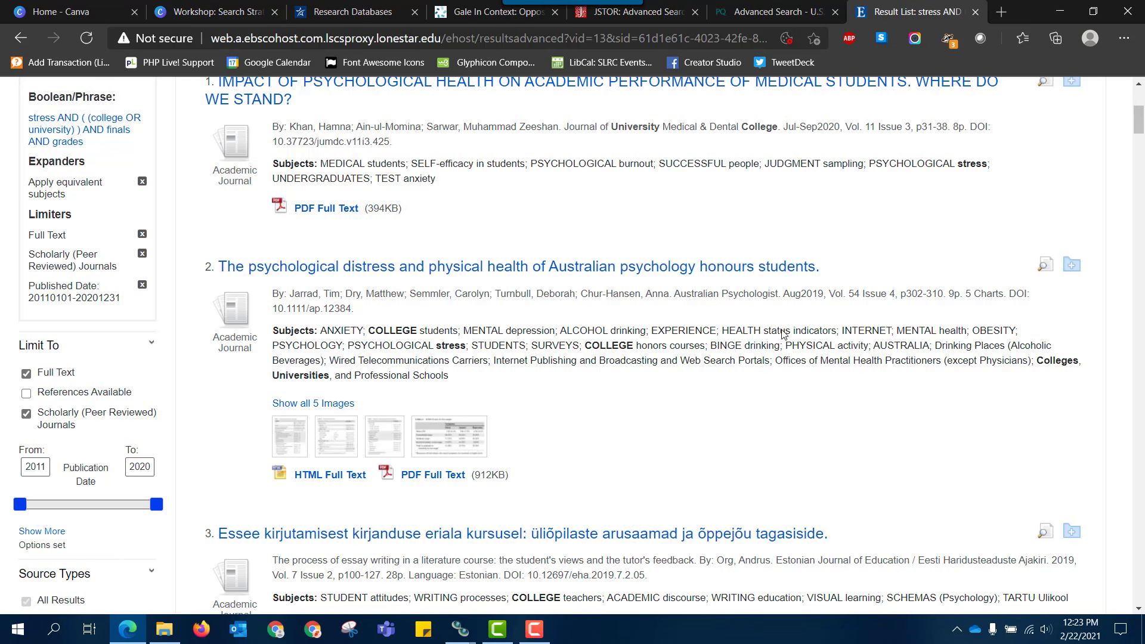
pyautogui.scroll(-4, 784, 335)
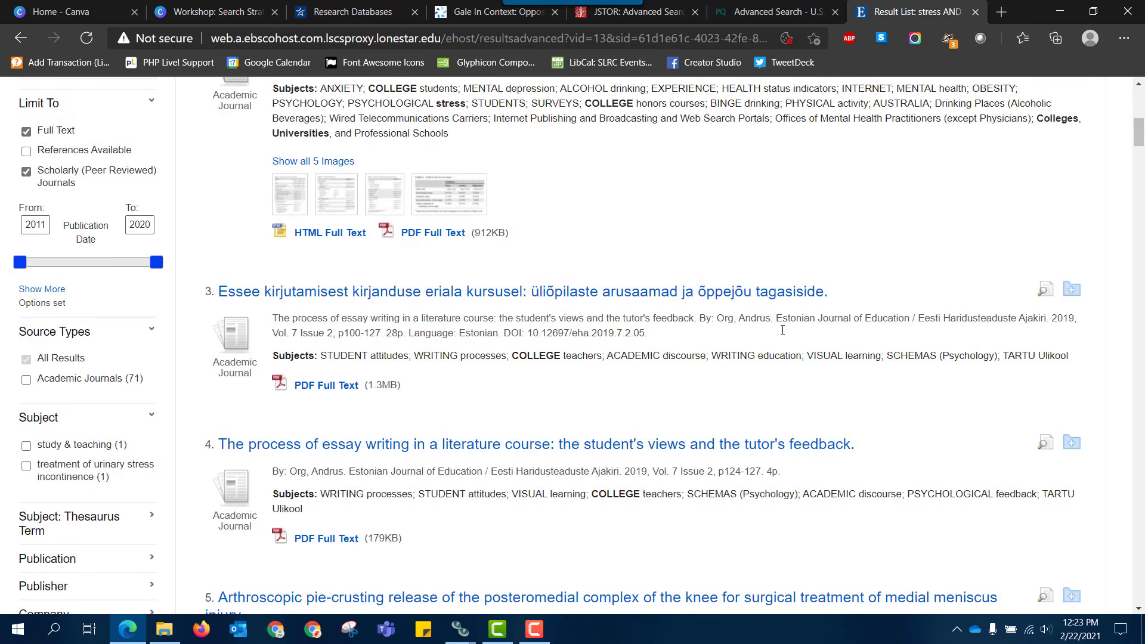
pyautogui.scroll(-4, 654, 355)
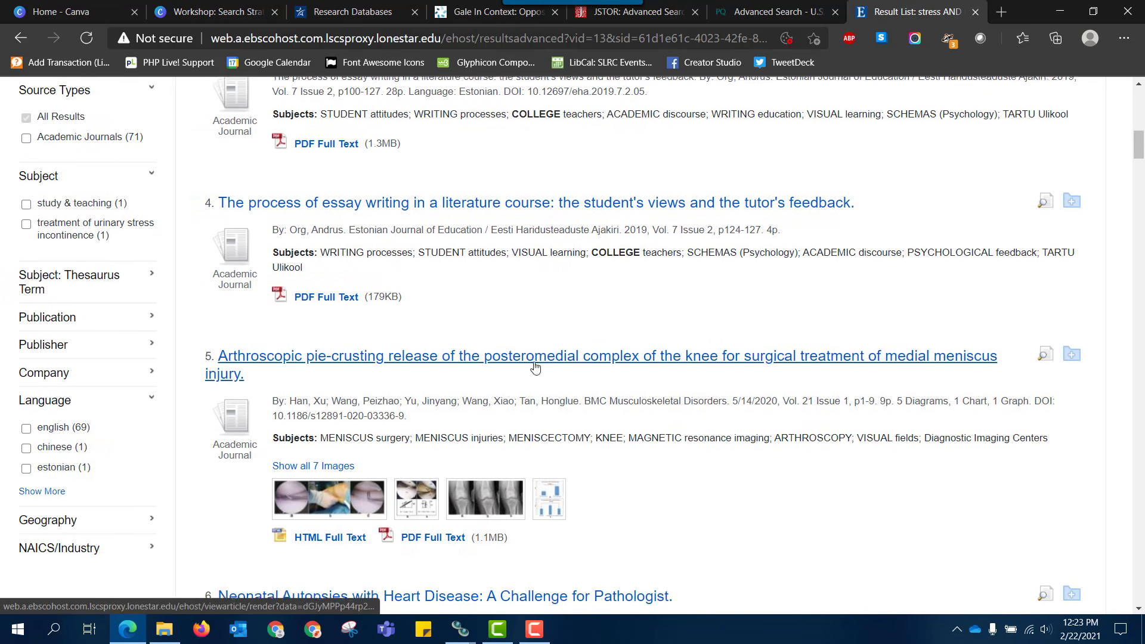
pyautogui.scroll(-3, 656, 269)
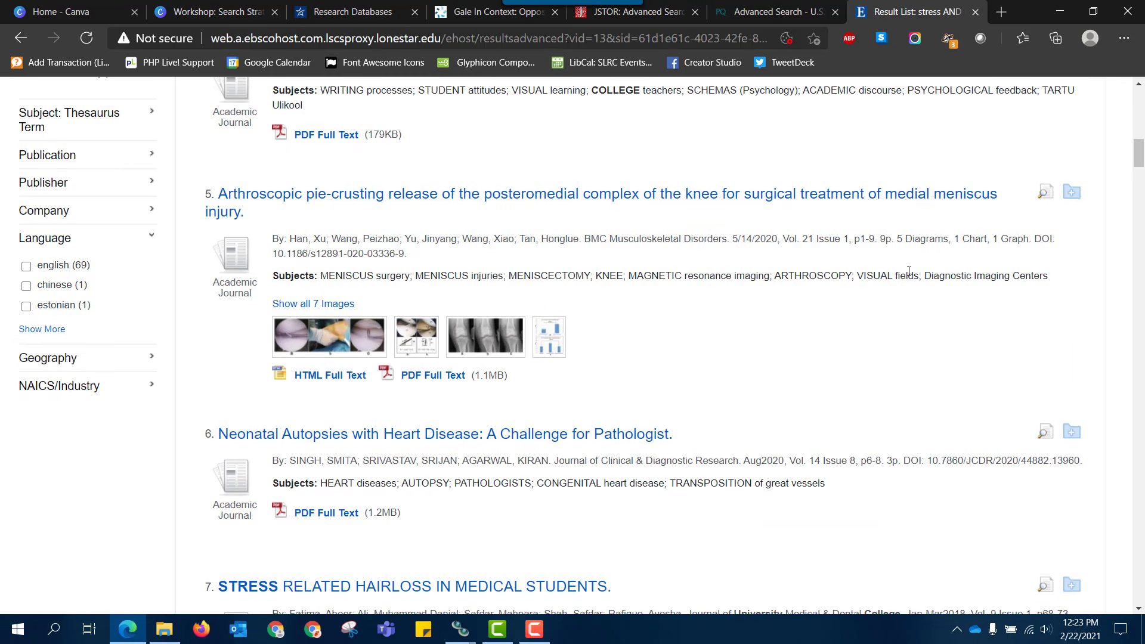
pyautogui.scroll(-7, 865, 331)
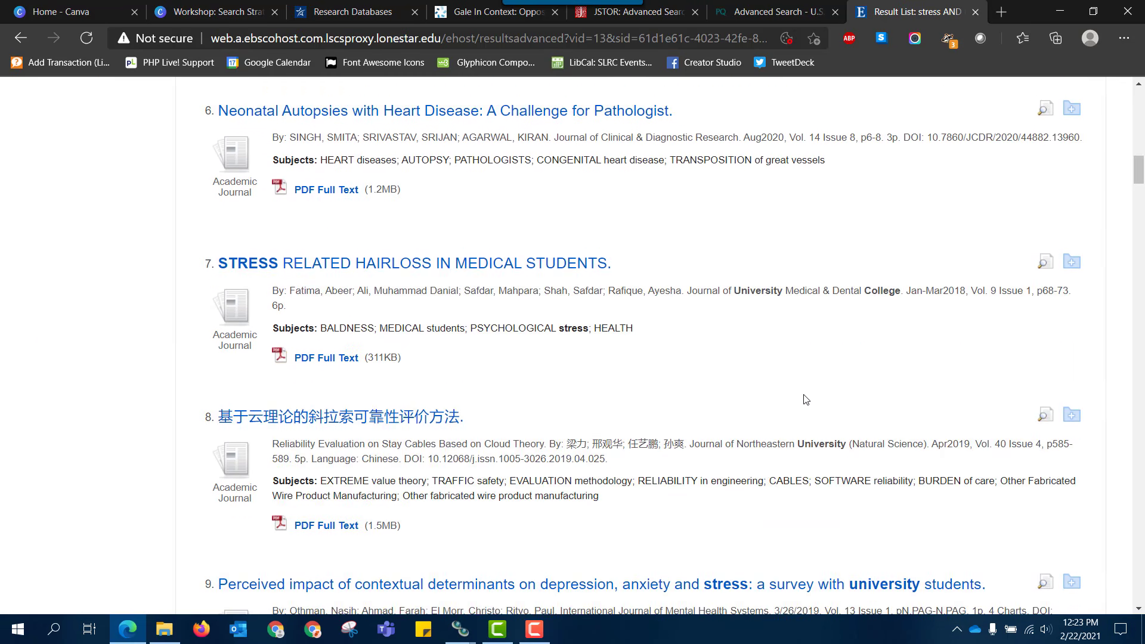
pyautogui.scroll(3, 805, 400)
pyautogui.scroll(15, 805, 400)
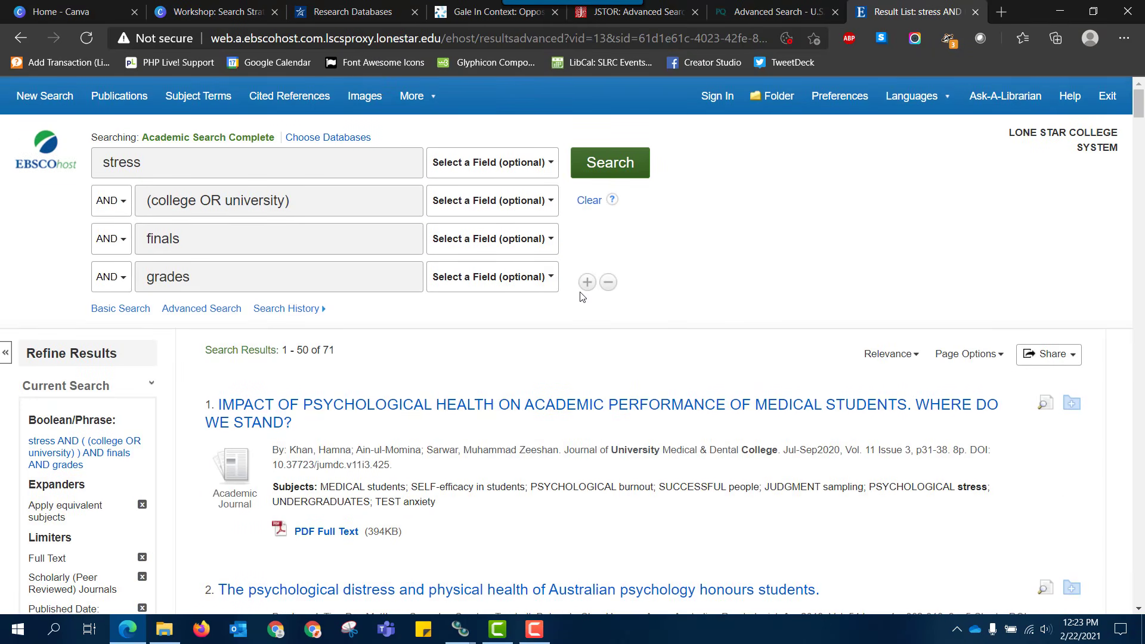
# Step: Add a fifth search row that excludes "medical" with the NOT operator, and rerun the search
pyautogui.click(584, 282)
pyautogui.click(327, 315)
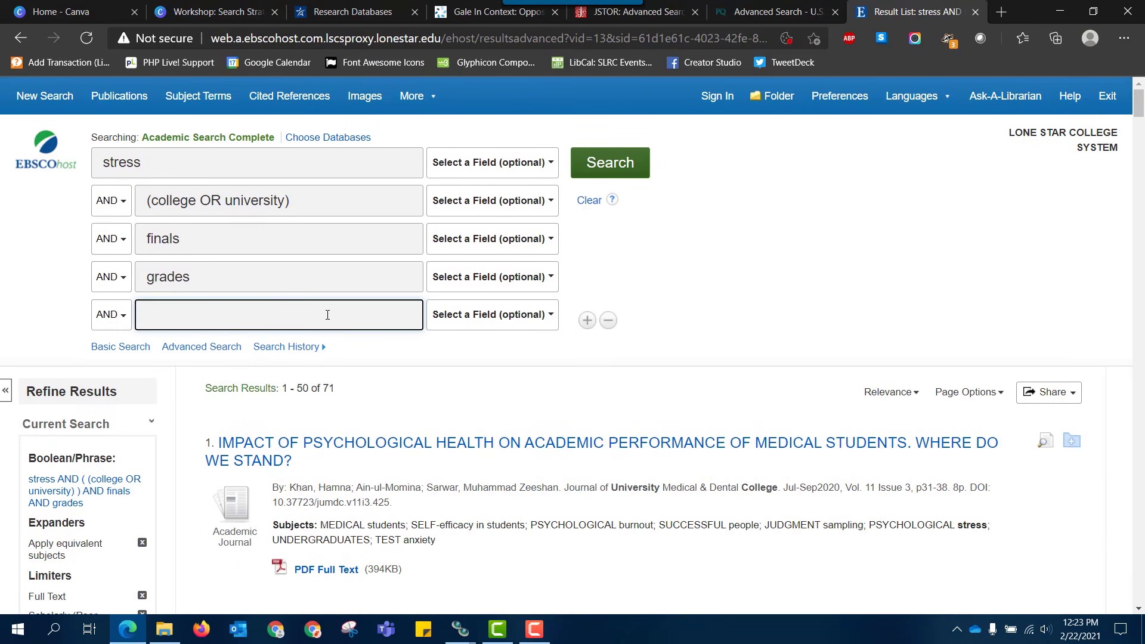
pyautogui.write('medical')
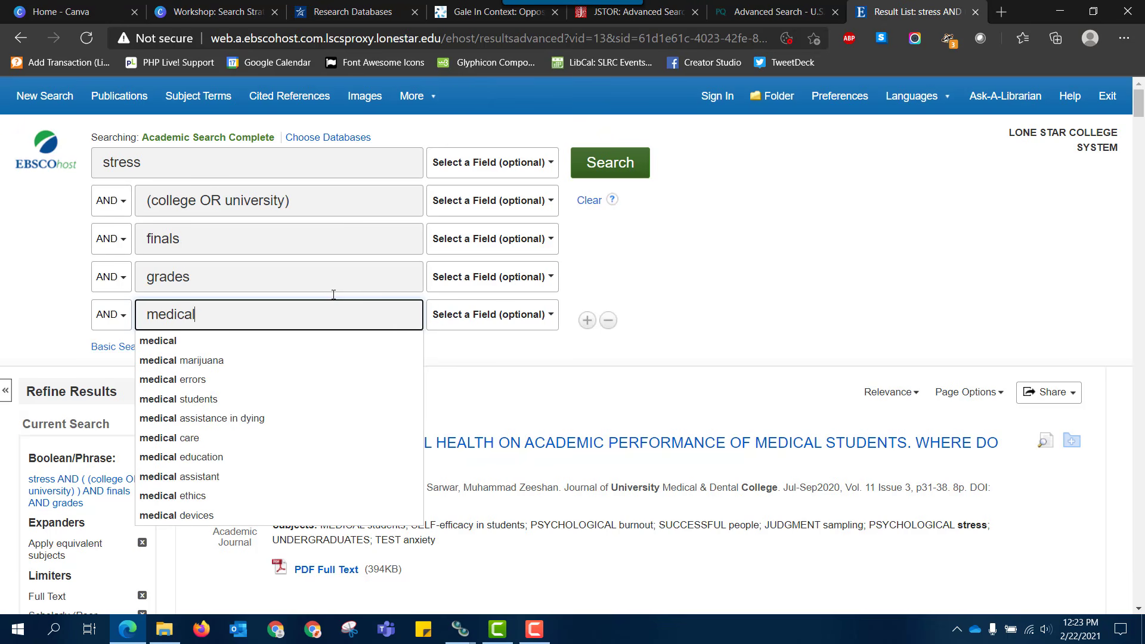
pyautogui.click(119, 314)
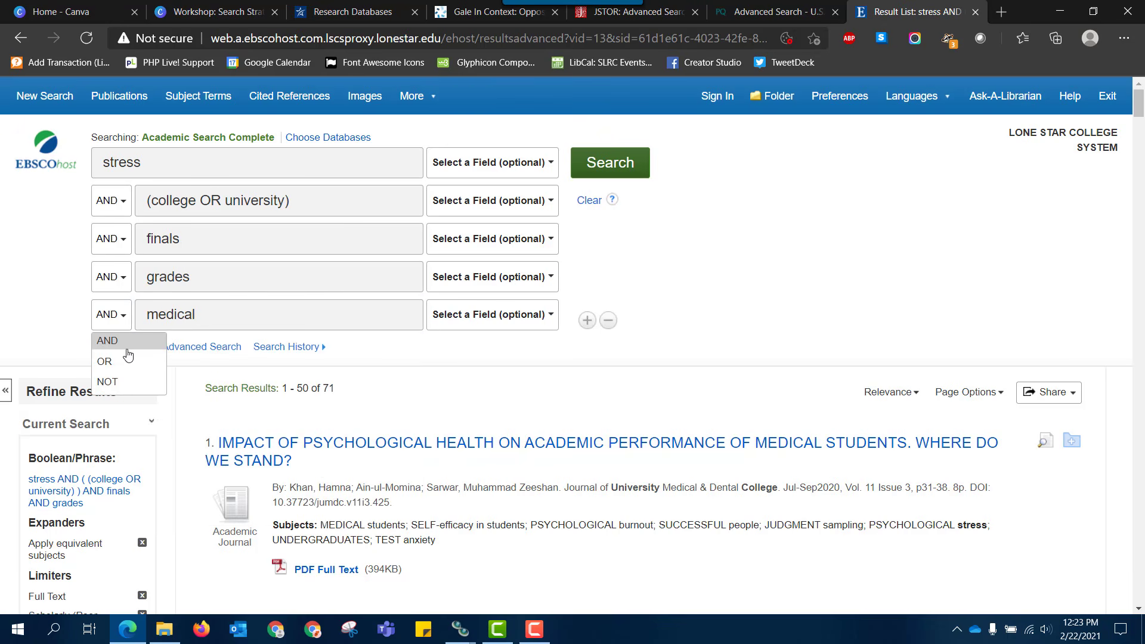
pyautogui.click(125, 384)
pyautogui.click(610, 163)
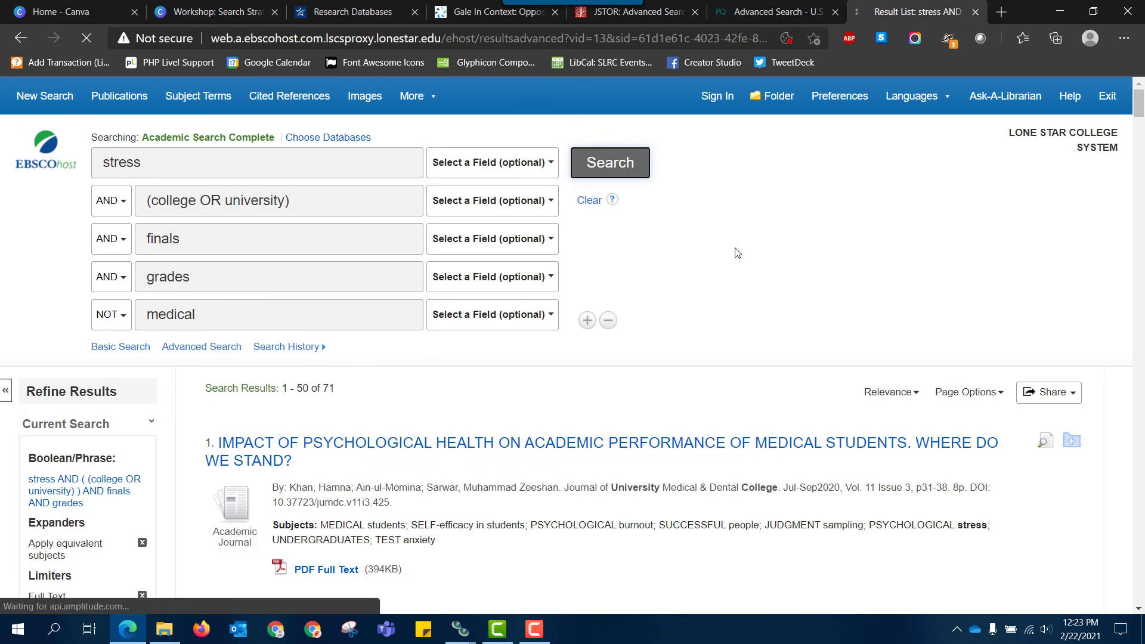
# Step: Add a sixth search row that requires the phrase "liberal arts" with the AND operator, and rerun the search
pyautogui.moveTo(336, 388); pyautogui.dragTo(318, 389)
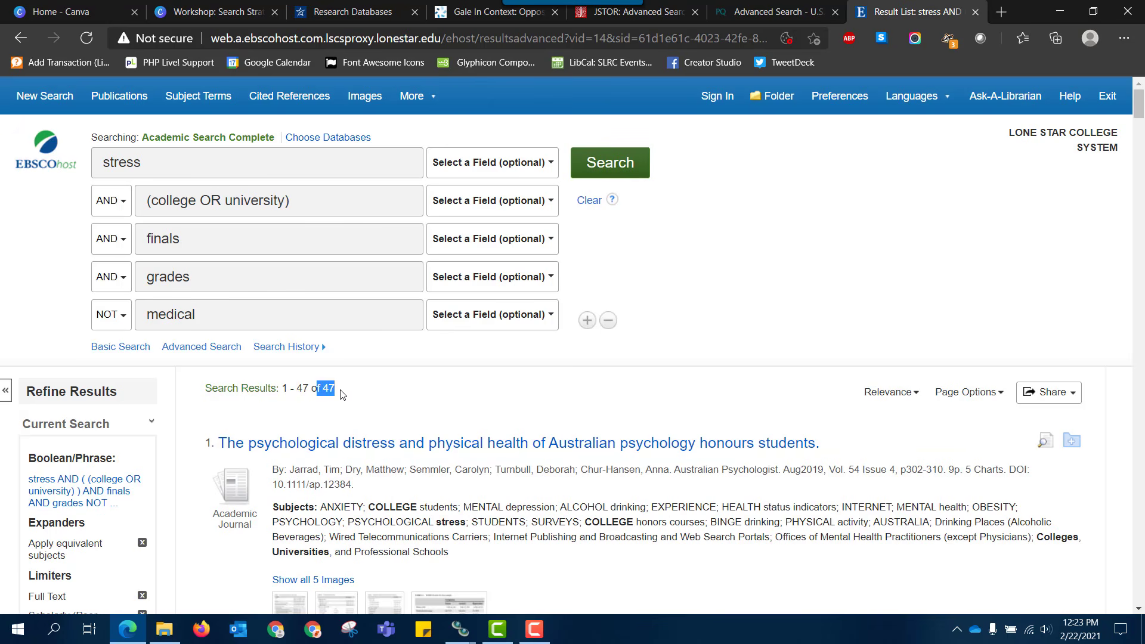
pyautogui.click(348, 390)
pyautogui.click(588, 321)
pyautogui.click(301, 357)
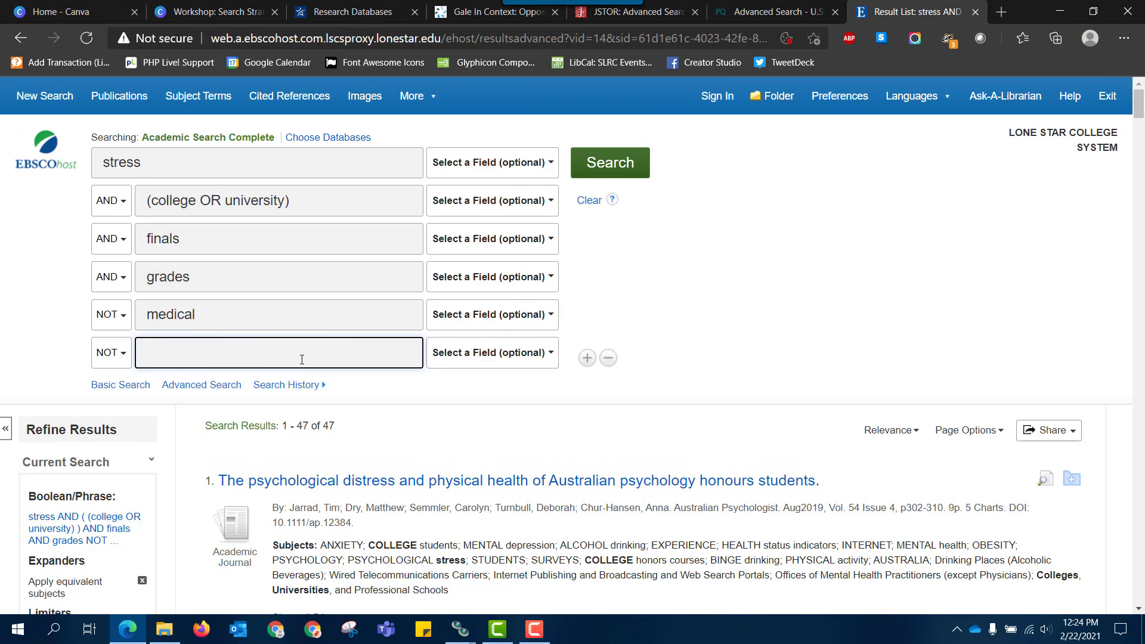
pyautogui.click(121, 359)
pyautogui.click(150, 380)
pyautogui.click(174, 357)
pyautogui.write('"liberal arts"')
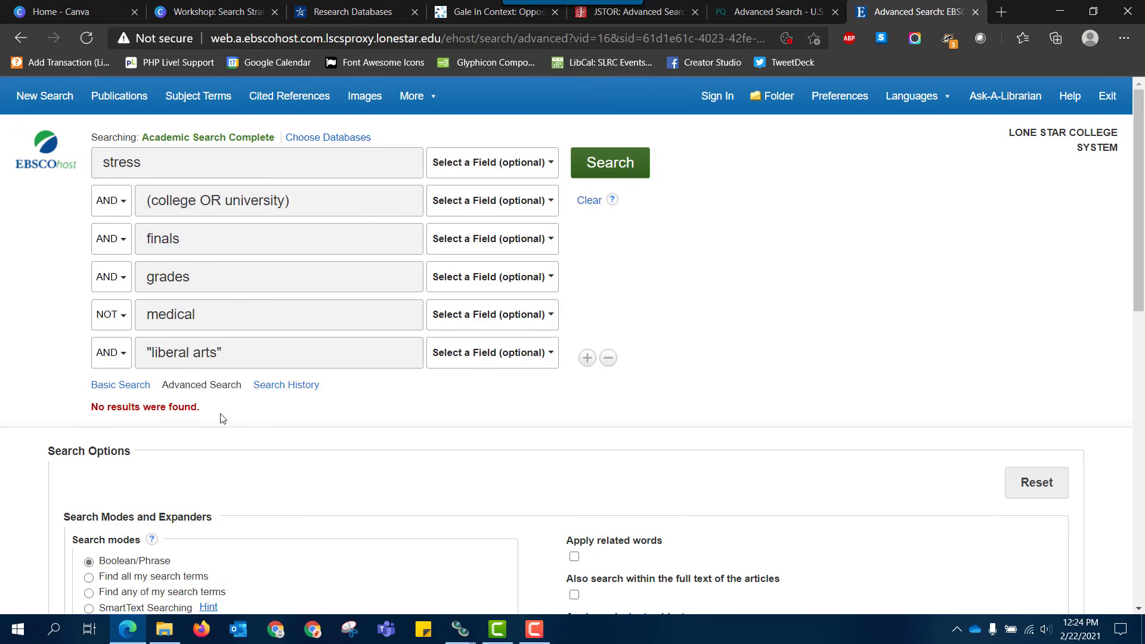
# Step: Clear the "liberal arts" phrase from the sixth search row and rerun the search
pyautogui.moveTo(239, 361); pyautogui.dragTo(145, 358)
pyautogui.press('BackSpace')
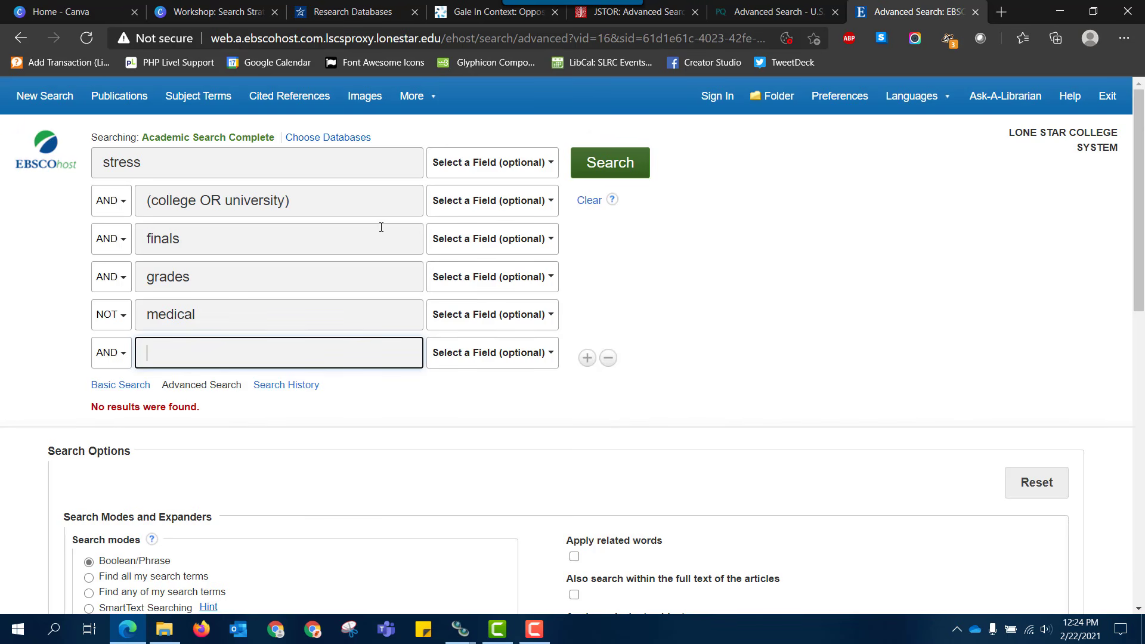
pyautogui.click(594, 176)
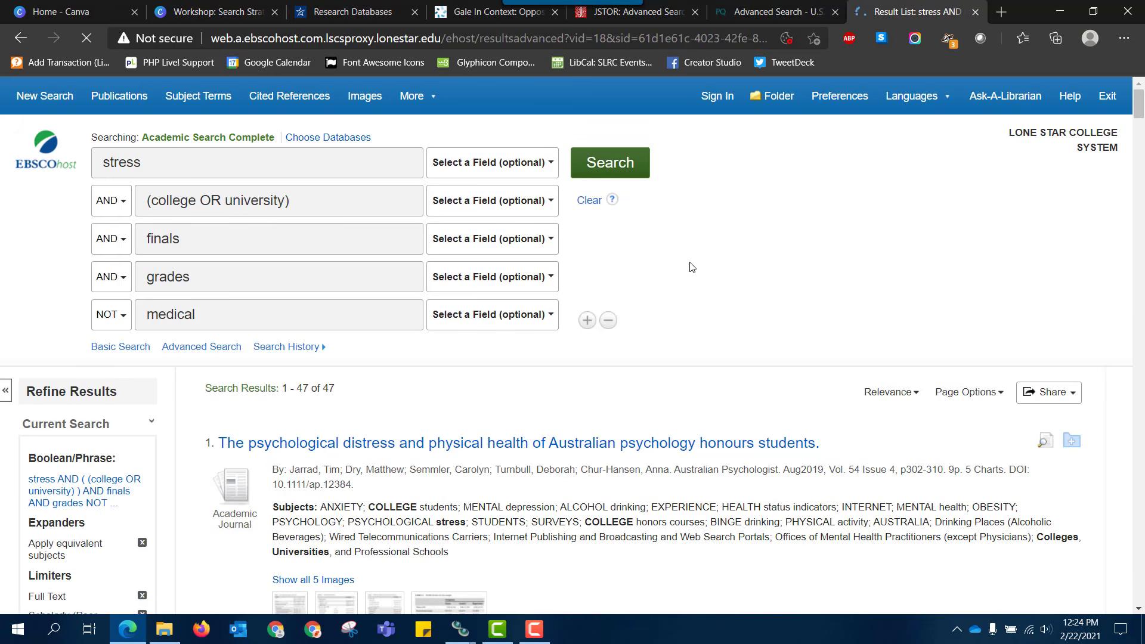
# Step: Examine the first articles and their subjects in the result list, and review the search terms and operators used
pyautogui.scroll(-3, 723, 263)
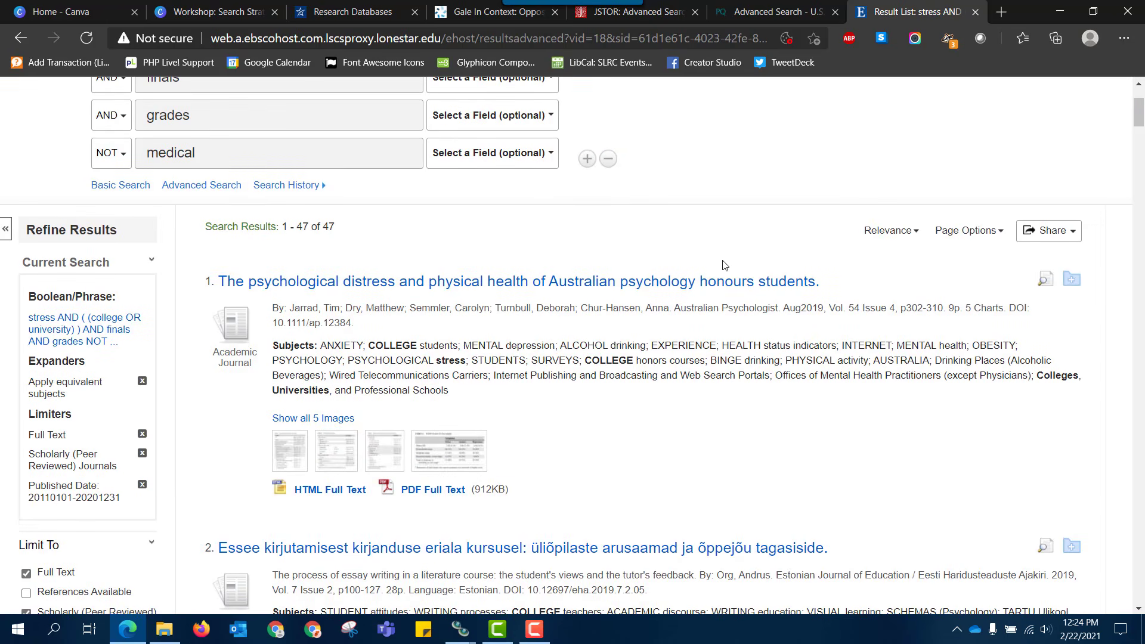
pyautogui.scroll(-1, 724, 264)
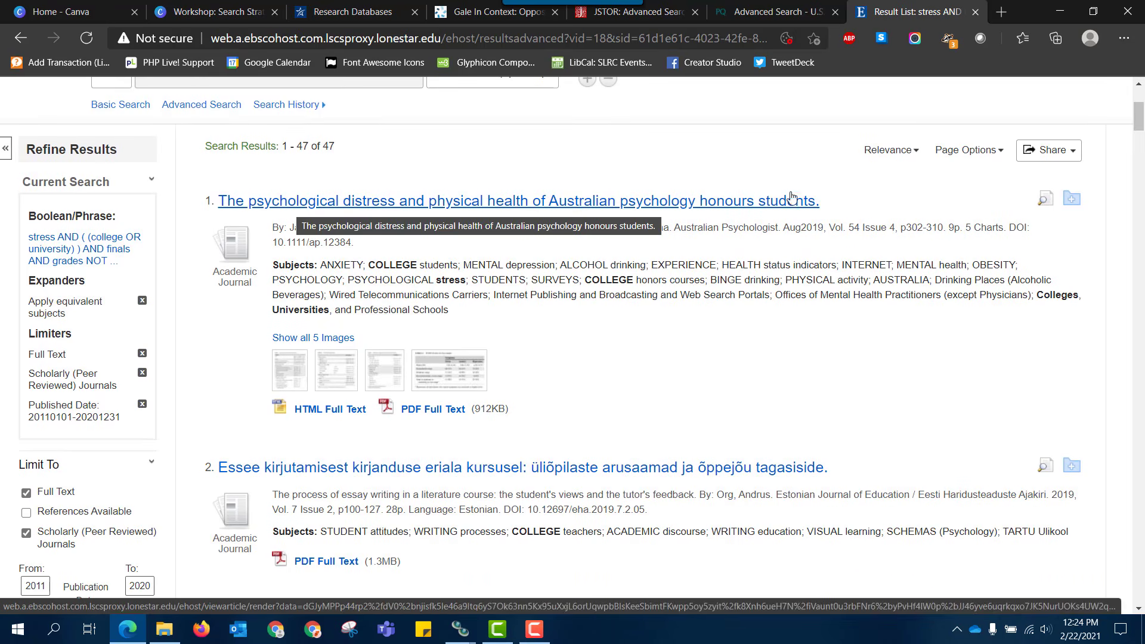
pyautogui.scroll(4, 308, 278)
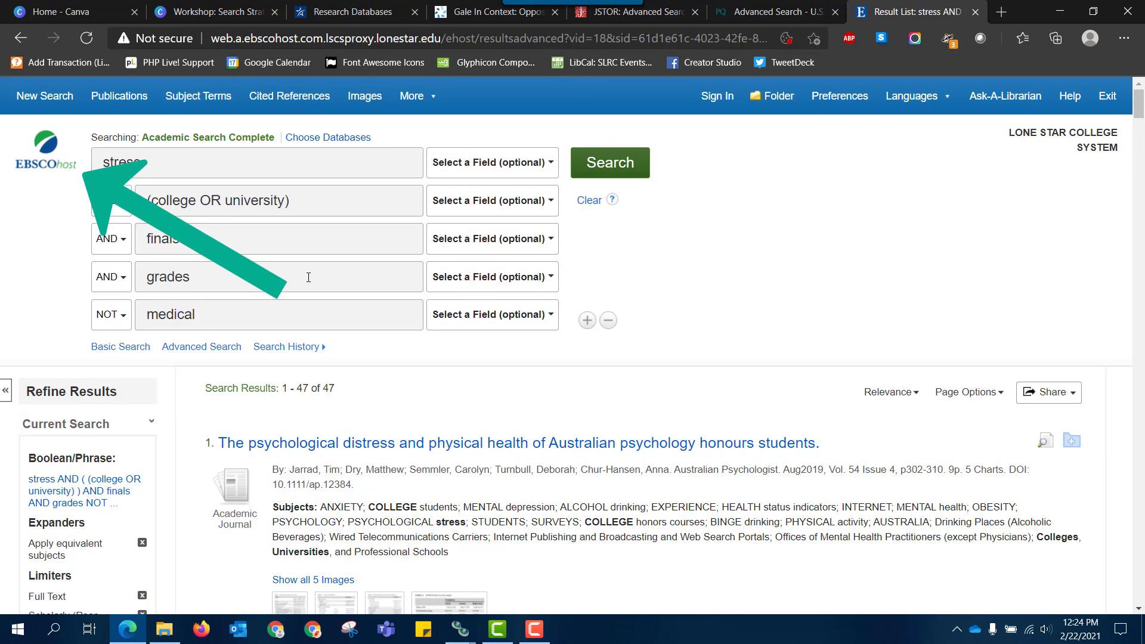
pyautogui.scroll(-4, 308, 277)
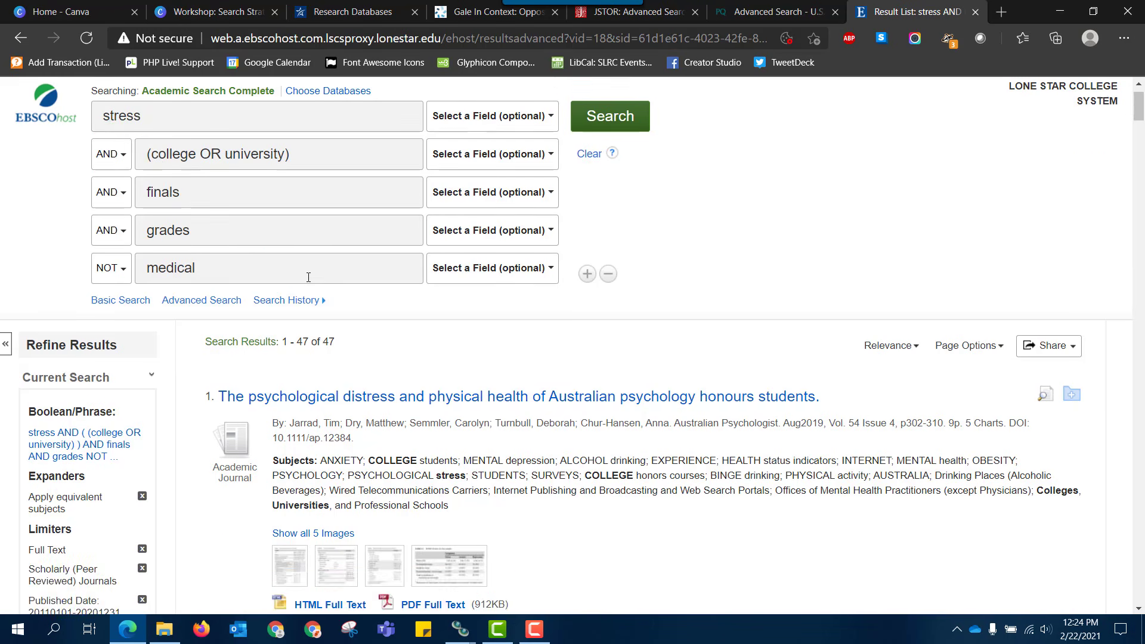
pyautogui.moveTo(293, 265); pyautogui.dragTo(621, 328)
pyautogui.click(622, 329)
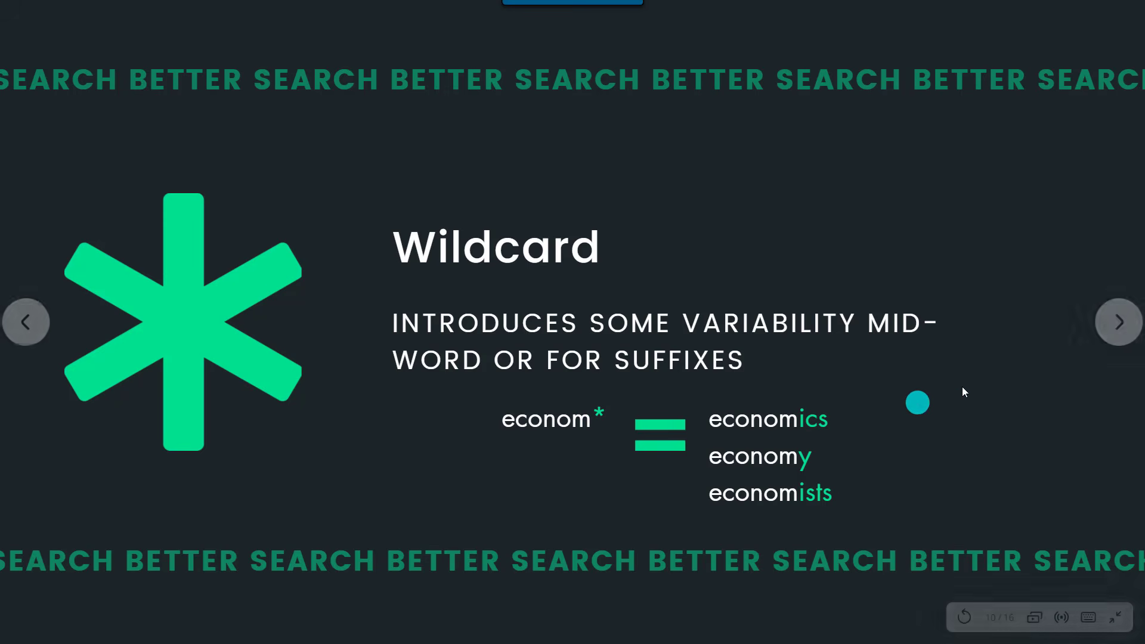
pyautogui.click(1103, 312)
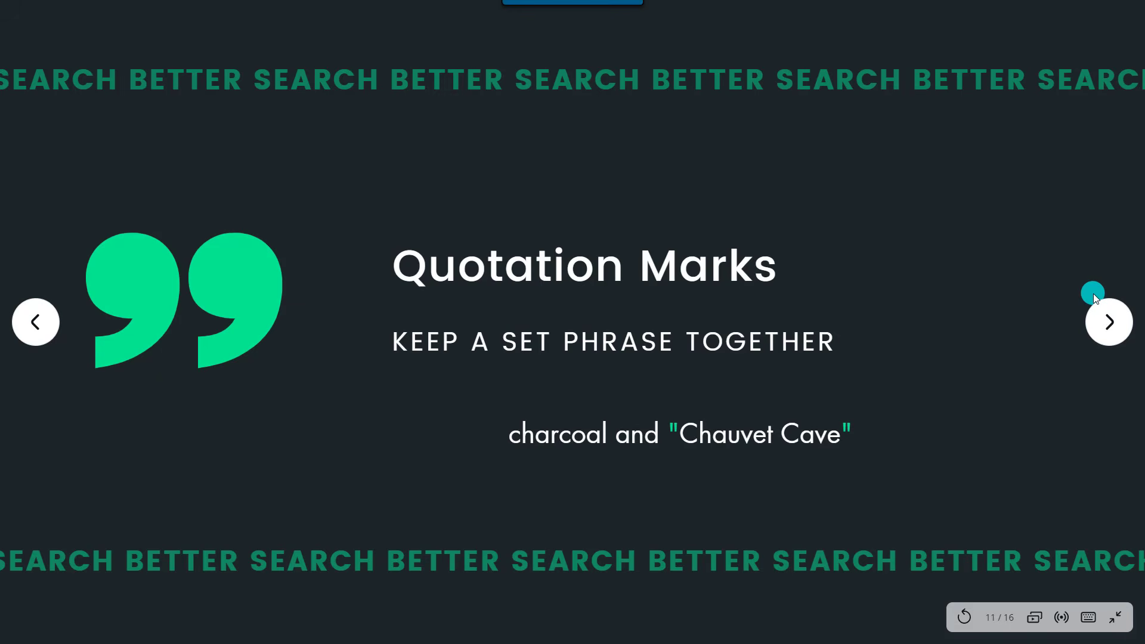